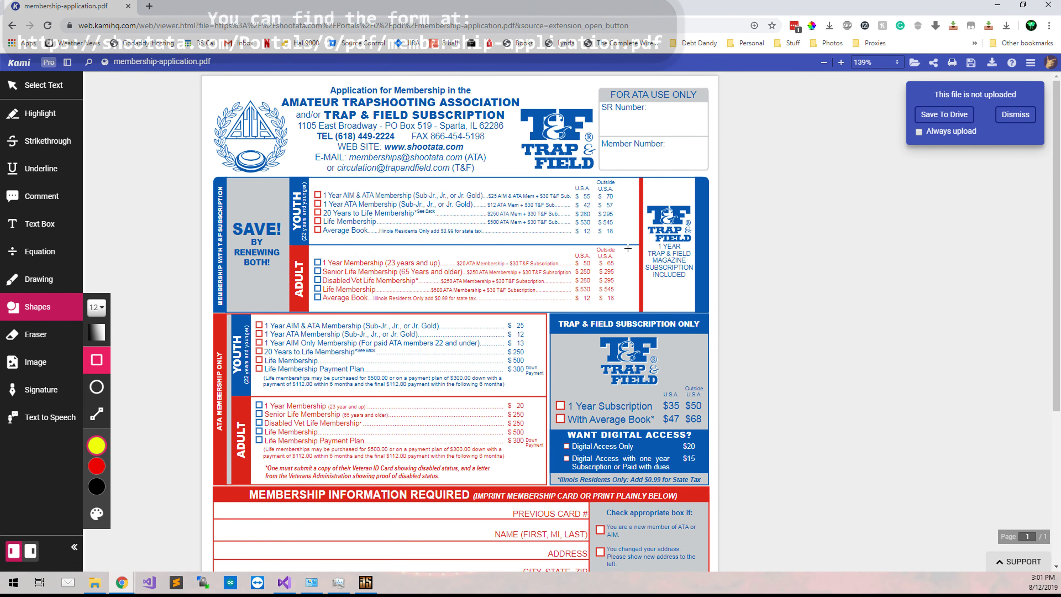
Scroll the ATA application PDF down to the Membership Information Required section.
scroll(622, 250, "down", 1)
scroll(270, 295, "down", 2)
scroll(271, 295, "down", 1)
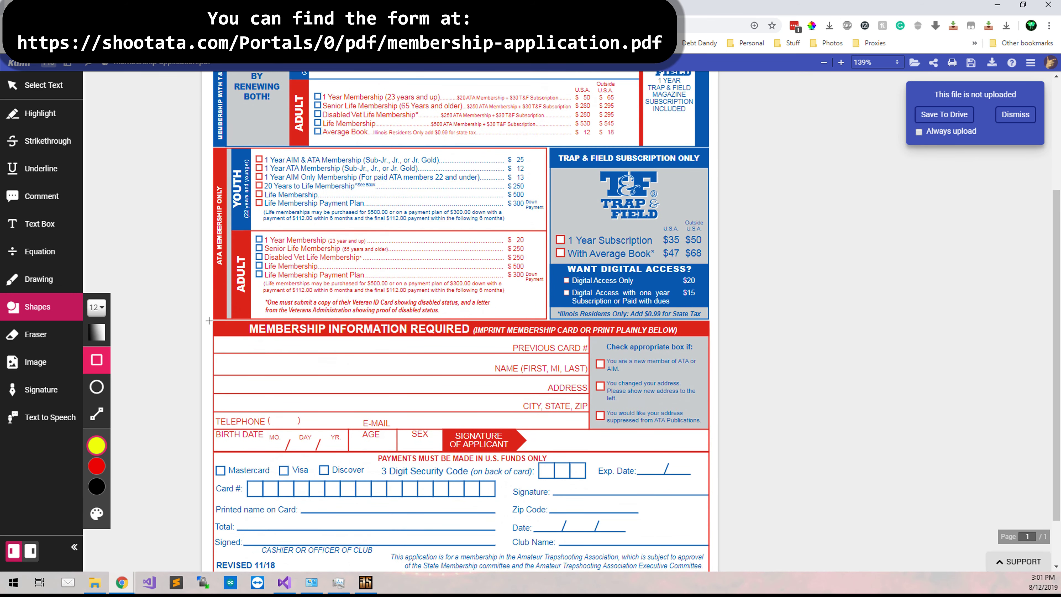
Draw yellow boxes over the Membership Information section, adult 1 Year Membership row and two youth rows.
left_click_drag(208, 321, 712, 449)
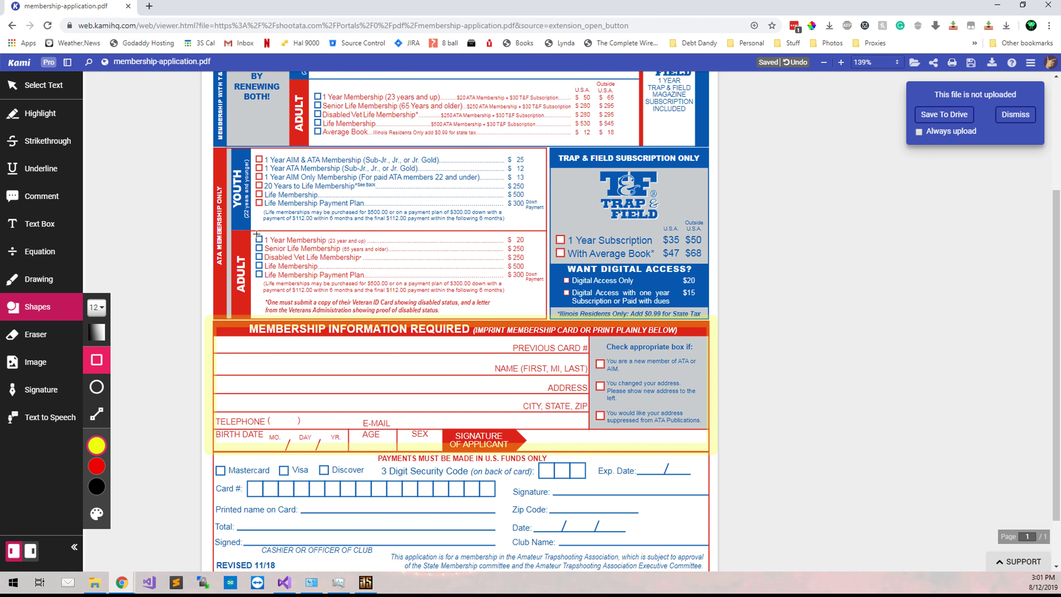
left_click_drag(255, 234, 523, 239)
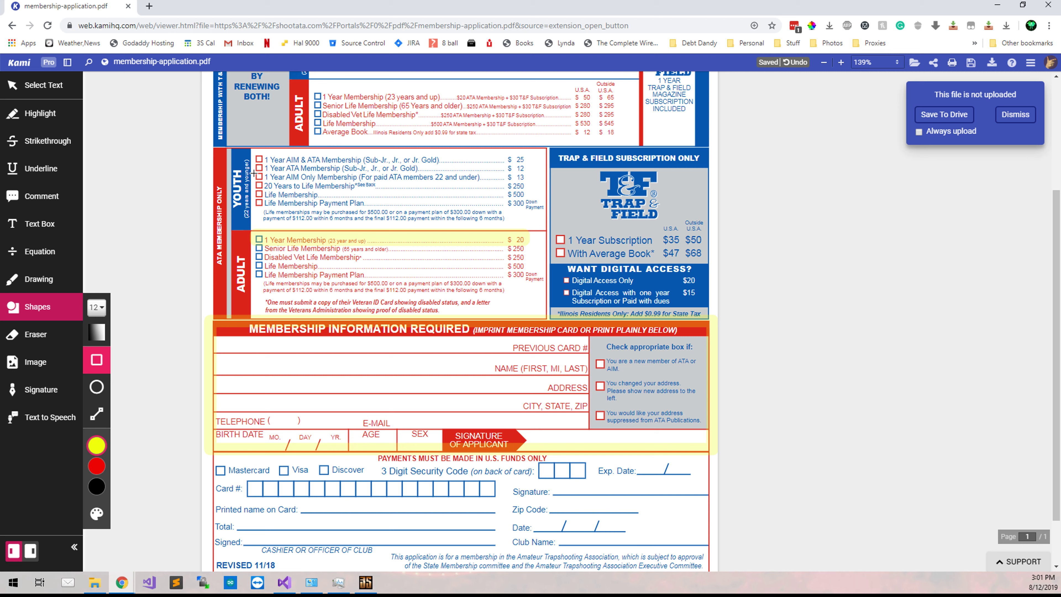
left_click_drag(250, 165, 524, 178)
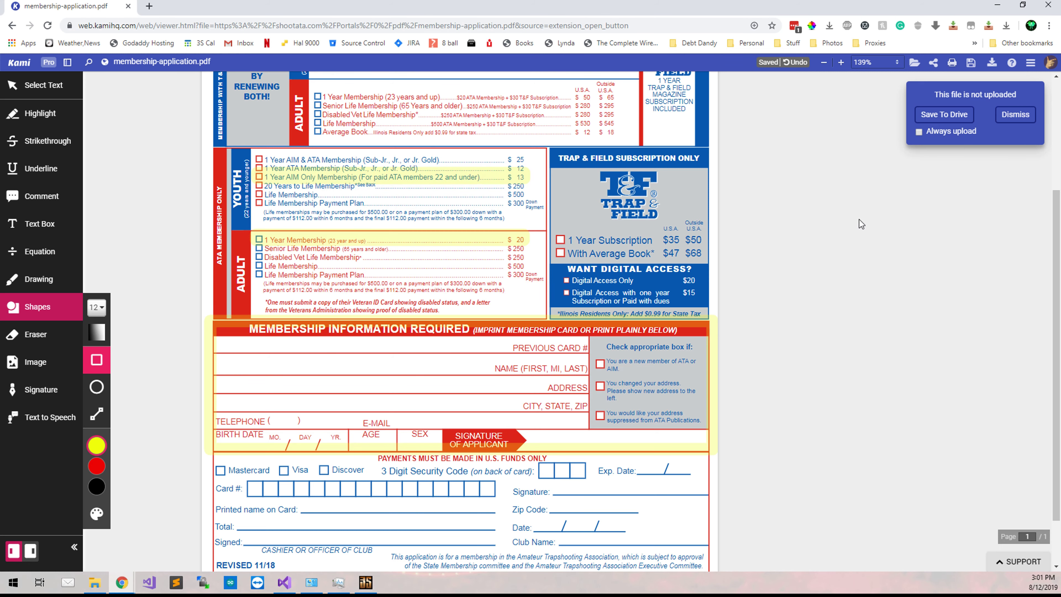
scroll(856, 226, "down", 1)
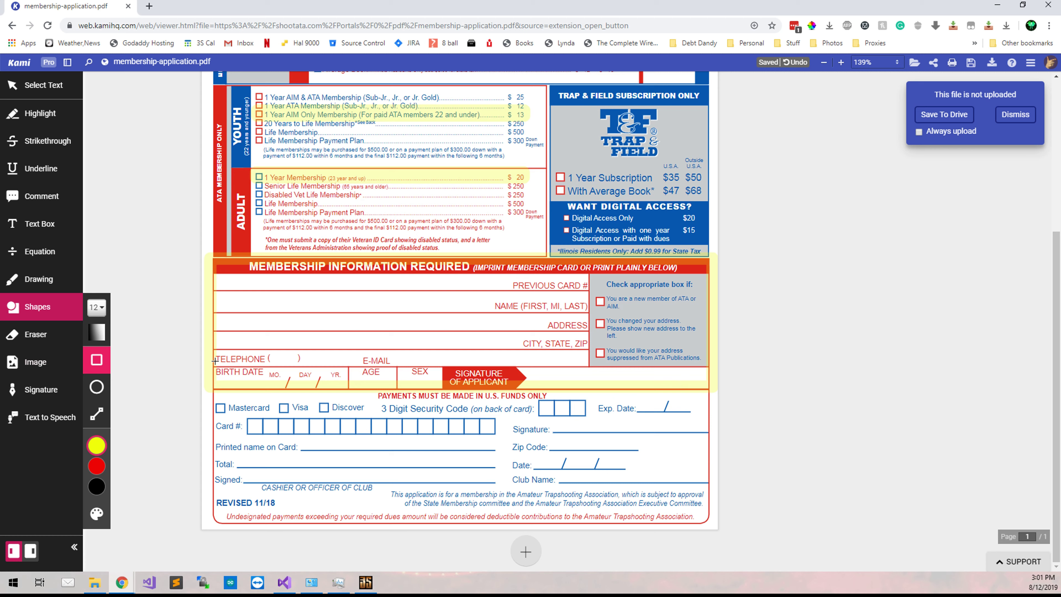
Box the payment section in red and the 'Check appropriate box if' panel in yellow.
left_click(212, 395)
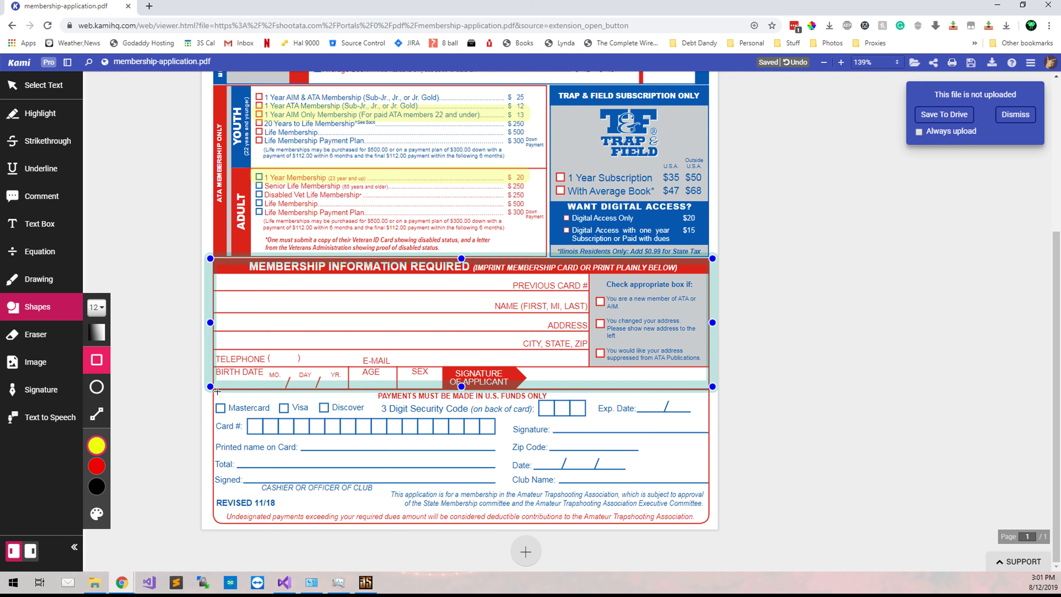
left_click_drag(213, 400, 676, 508)
left_click(211, 401)
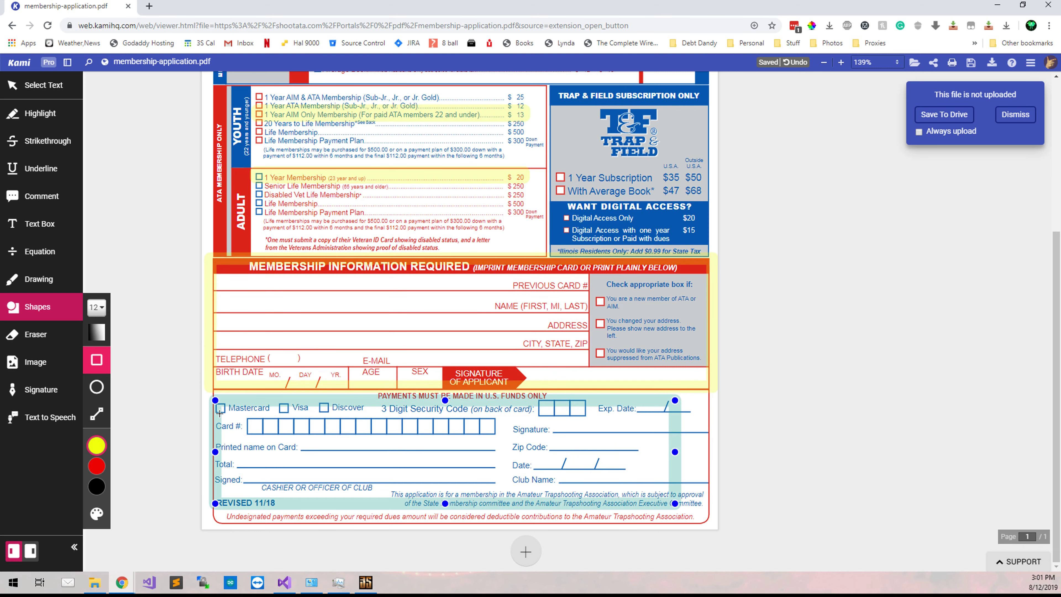
left_click(182, 387)
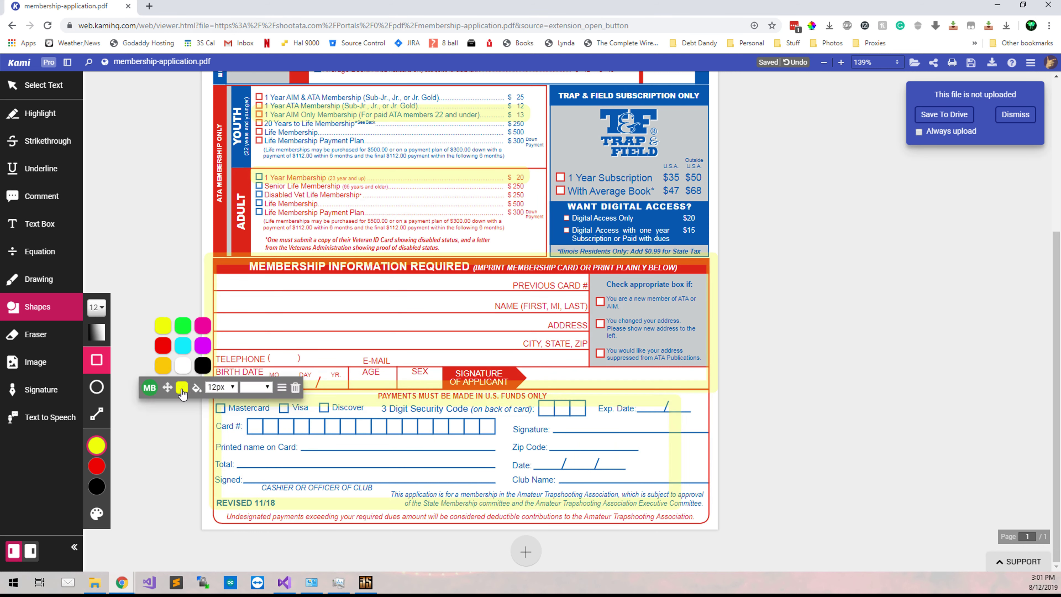
left_click(163, 345)
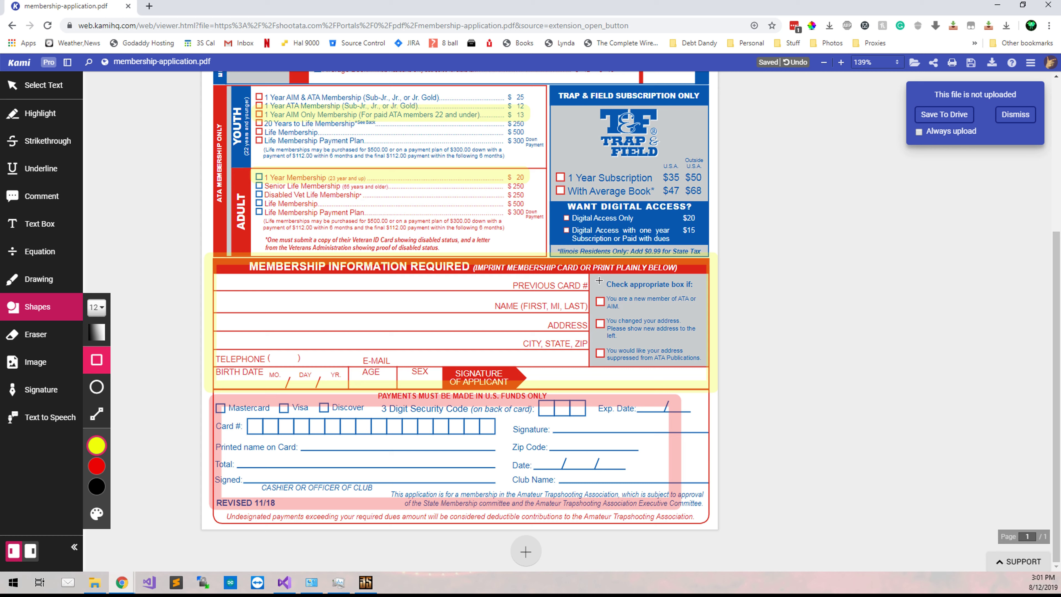
left_click_drag(596, 281, 707, 370)
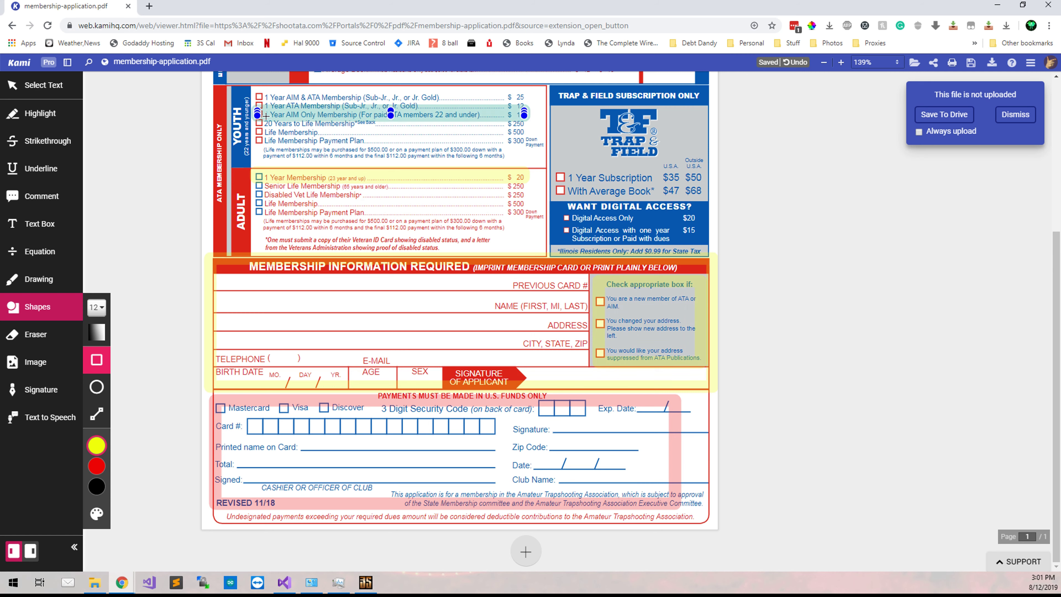
Check the youth-row and Membership Information boxes, leaving nothing selected, and return to the form's top.
left_click(265, 179)
left_click(350, 209)
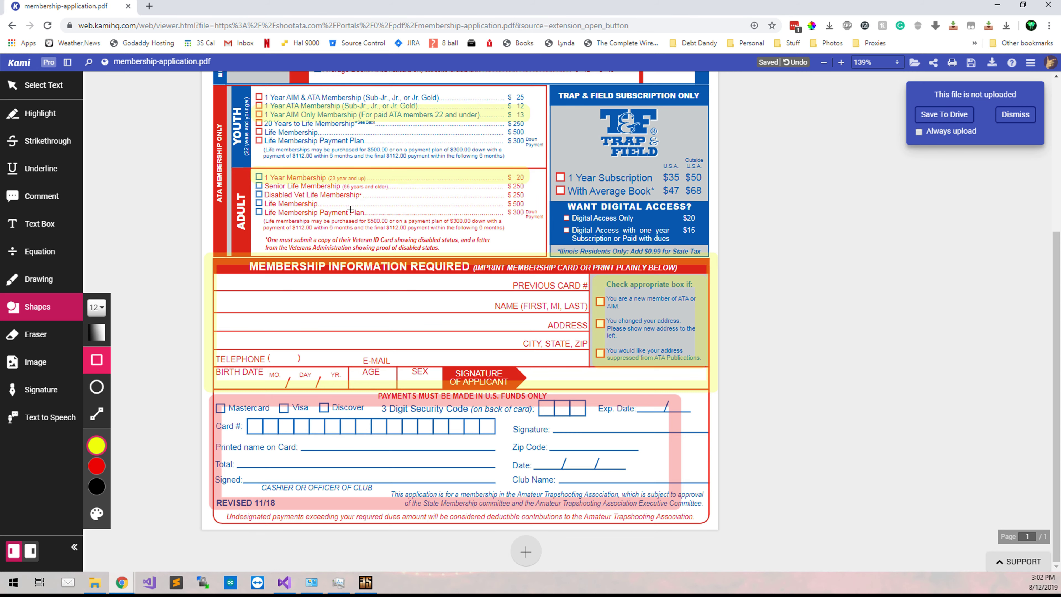
left_click(320, 271)
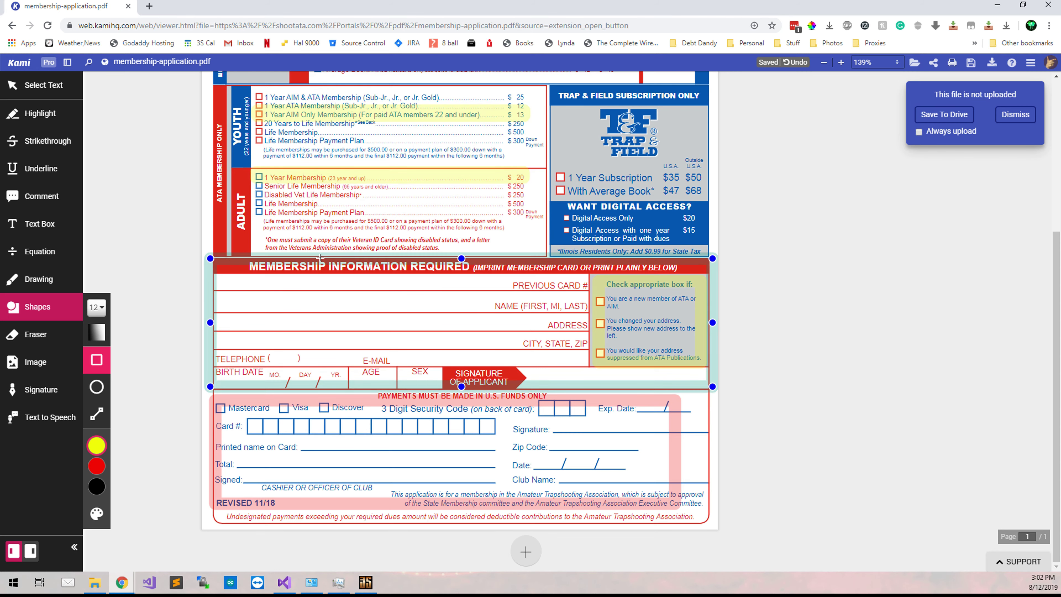
key("Escape")
scroll(831, 265, "up", 5)
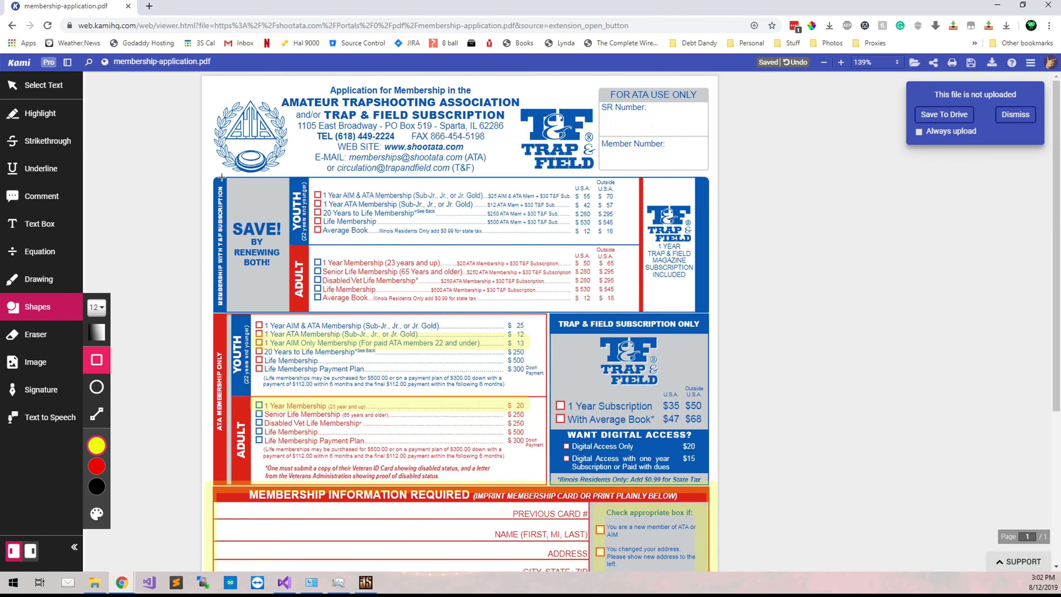
Cover the Membership with T&F Subscription block at the top with a red box.
left_click_drag(215, 173, 709, 310)
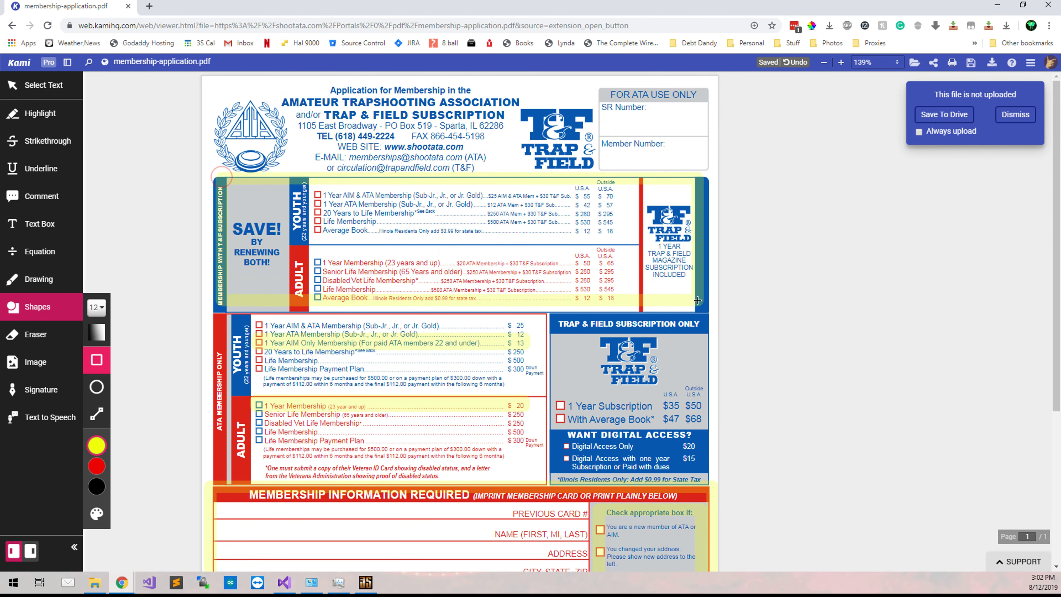
left_click(266, 307)
left_click(229, 281)
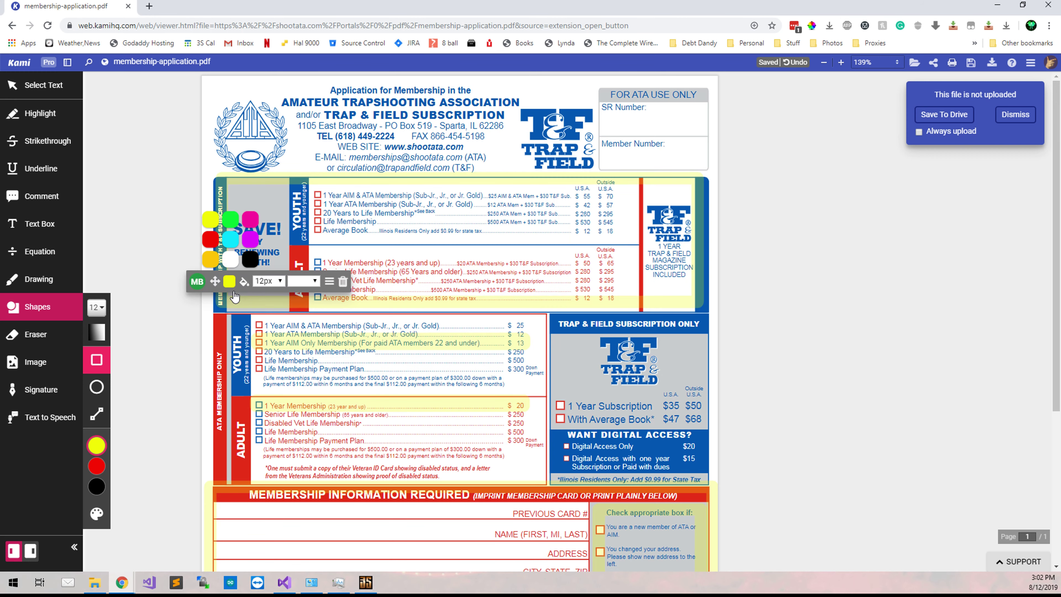
left_click(213, 247)
left_click(790, 284)
scroll(789, 283, "down", 3)
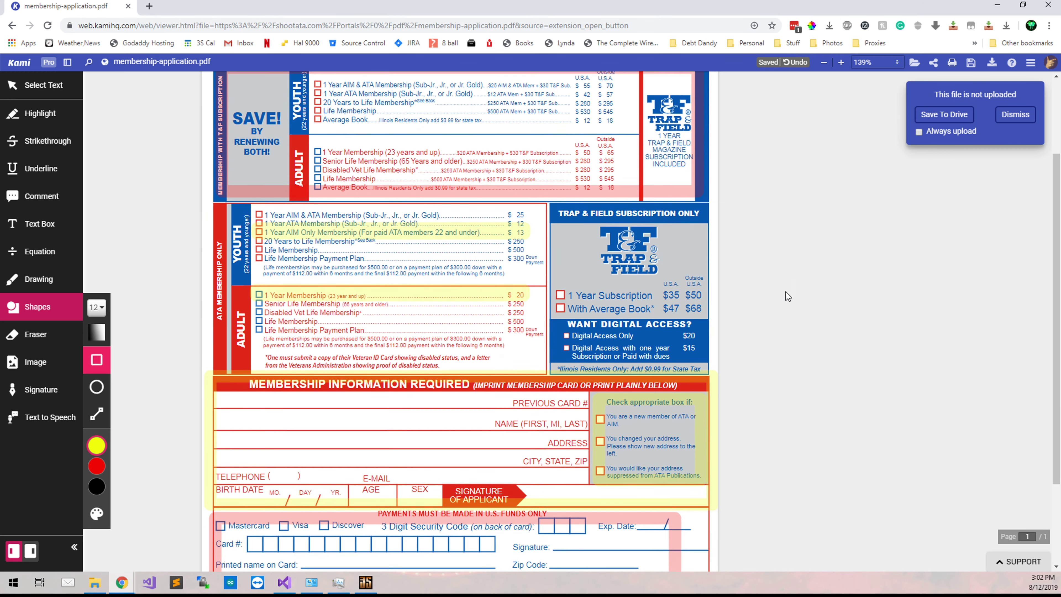
left_click(295, 235)
scroll(348, 372, "down", 2)
scroll(537, 337, "down", 2)
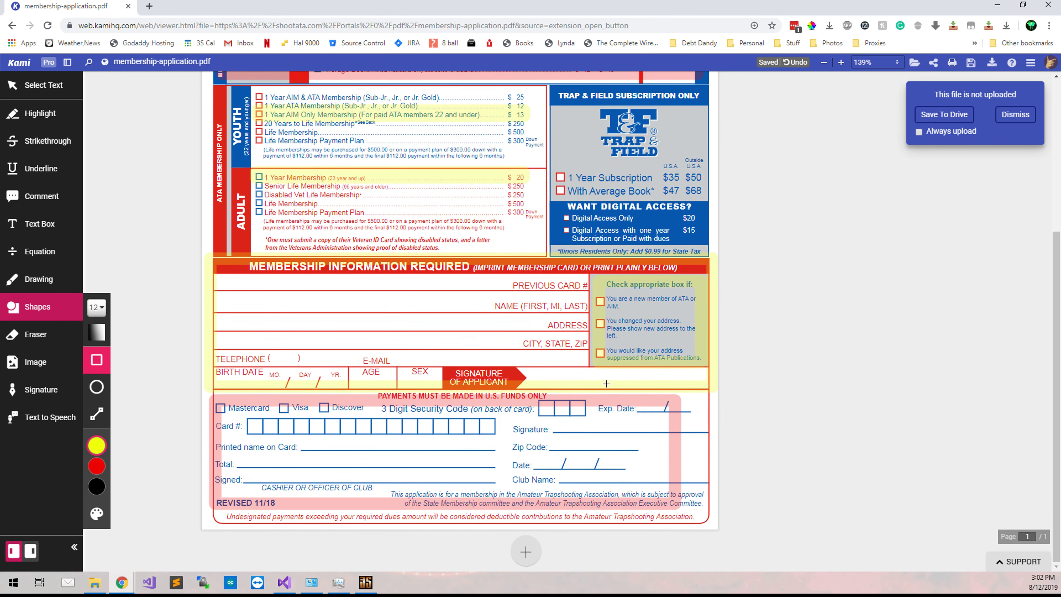
Stretch the red payment box to the form's right edge and highlight the Club Name line yellow.
left_click(676, 455)
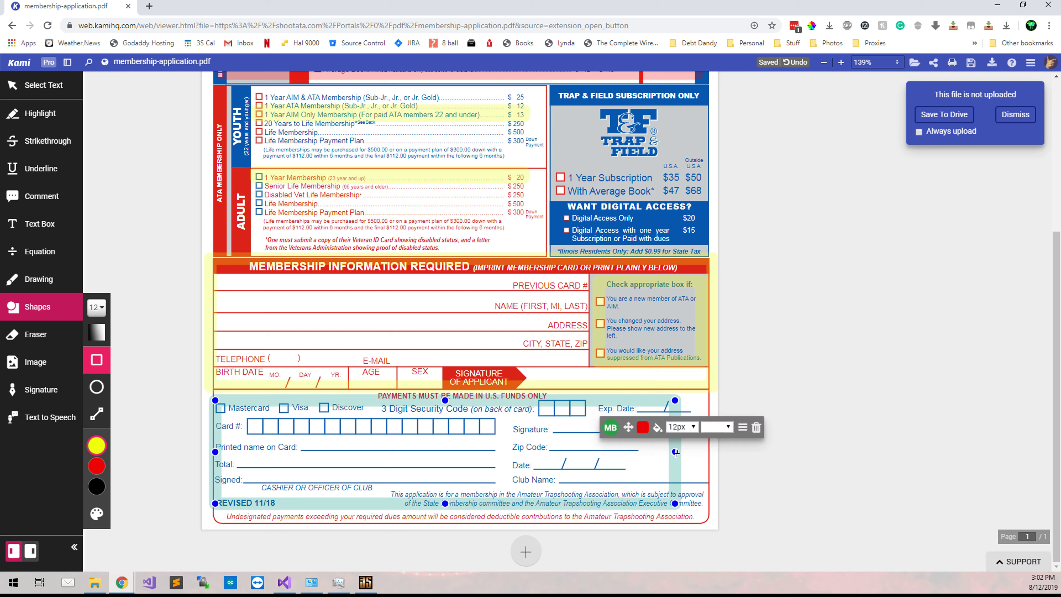
left_click_drag(674, 453, 704, 453)
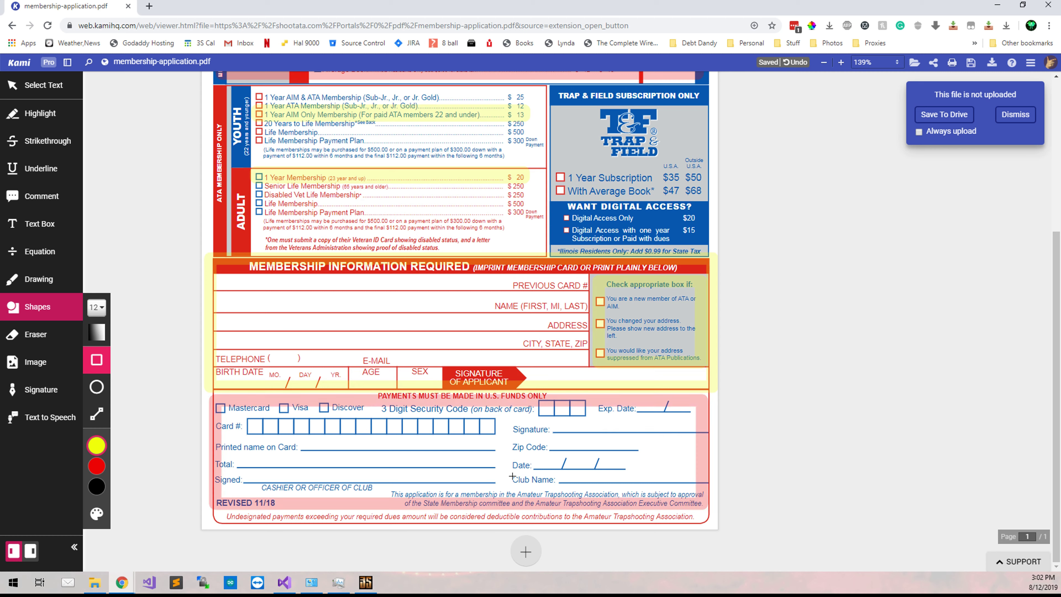
mouse_move(509, 471)
left_mouse_down()
mouse_move(536, 485)
mouse_move(687, 484)
left_mouse_up()
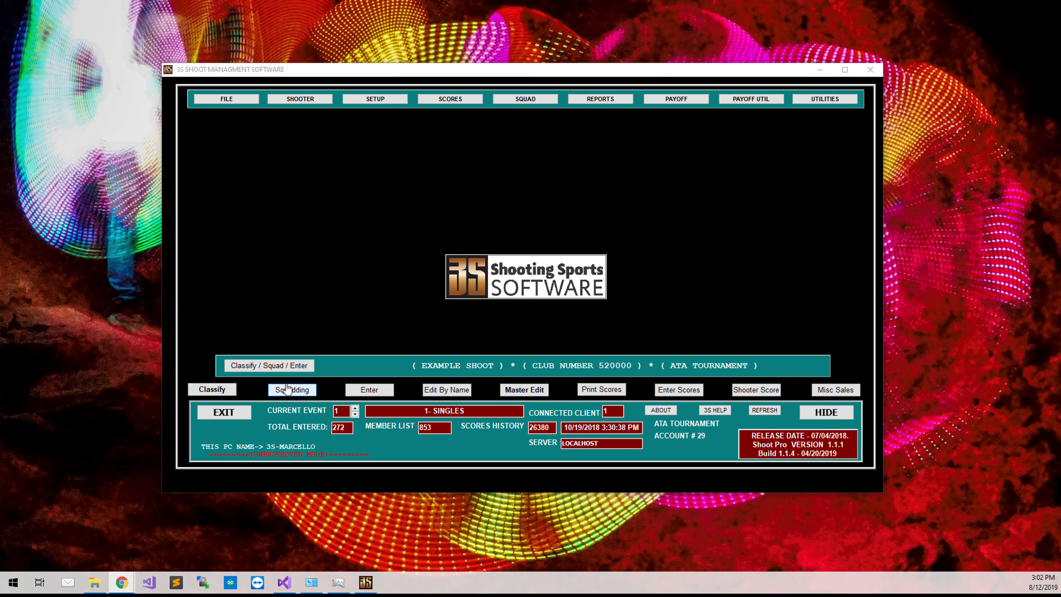
Choose 2- Add New Shooter from the SHOOTER menu for the Example Shoot.
left_click(302, 101)
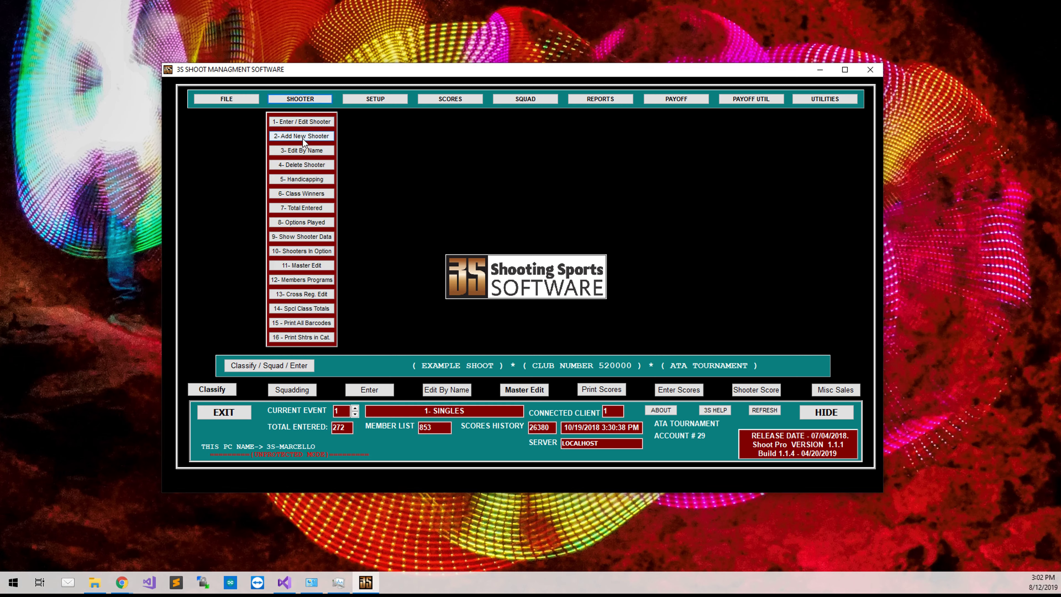
left_click(302, 138)
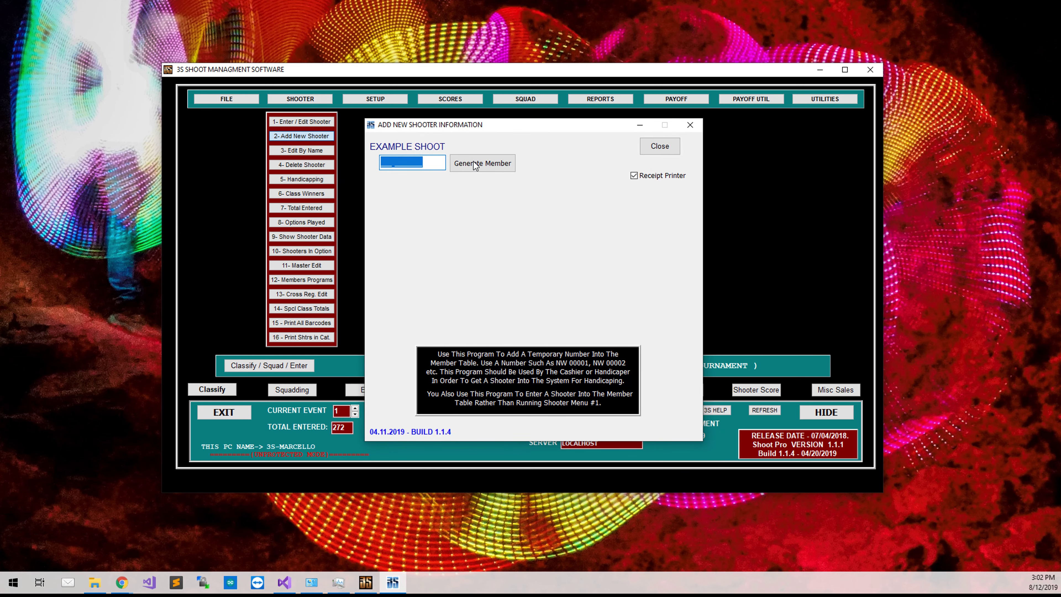
Generate a temporary member number and enter the shooter's full name and street address.
left_click(492, 163)
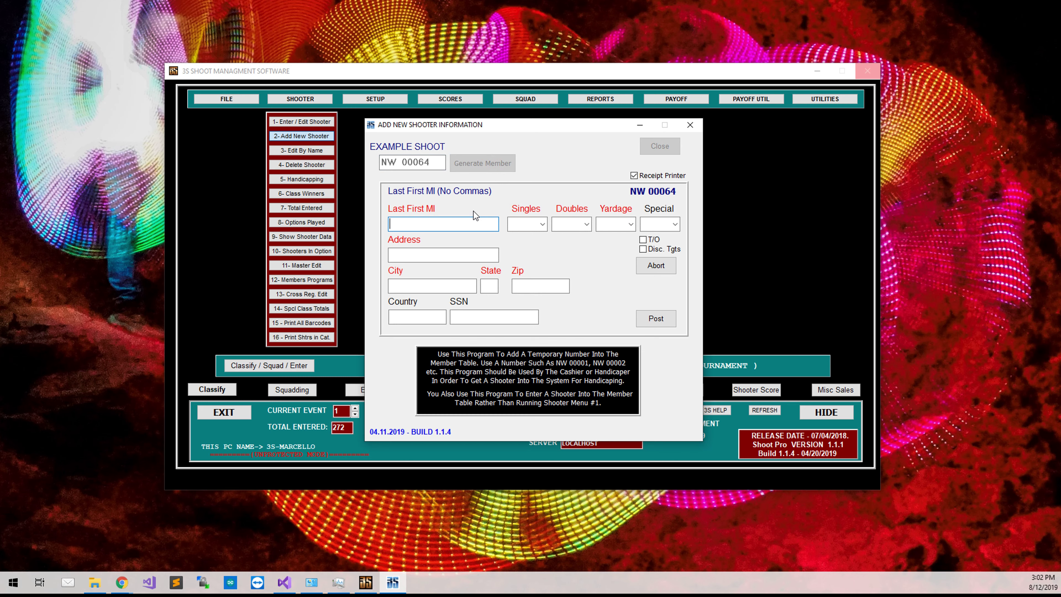
type("DOE JOHN SR")
key("Tab")
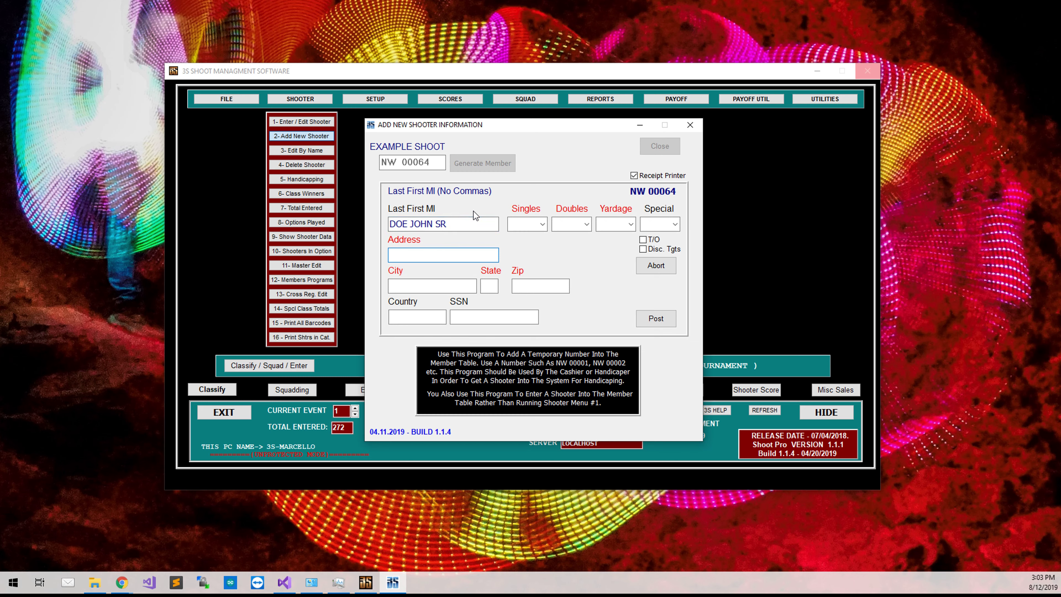
type("520 MAIN ST")
key("Tab")
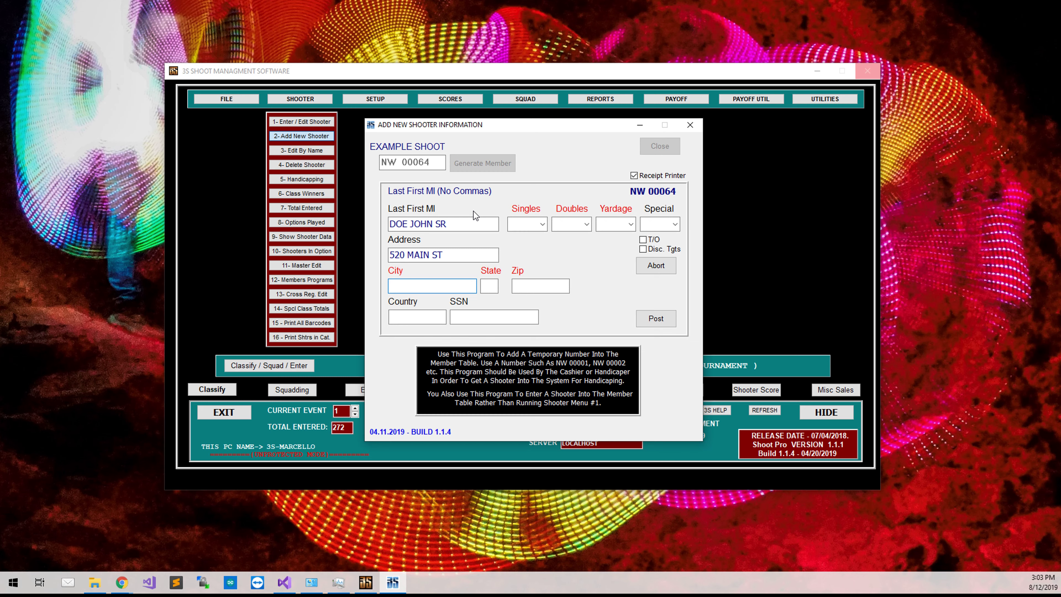
Enter the shooter's city, state, zip code and country.
type("ANYWHERE")
key("Tab")
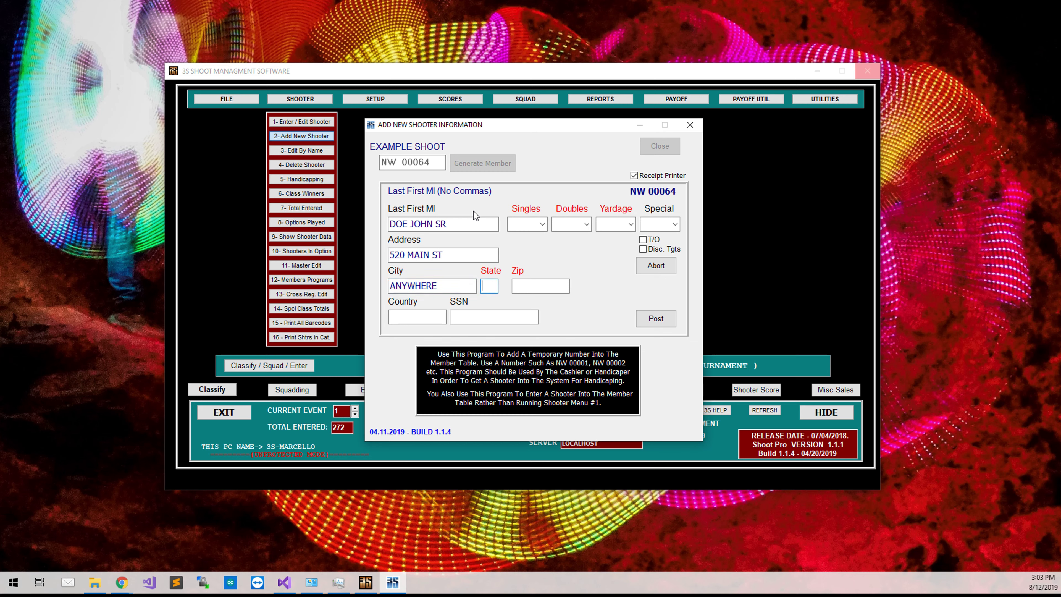
type("UT")
key("Tab")
type("845")
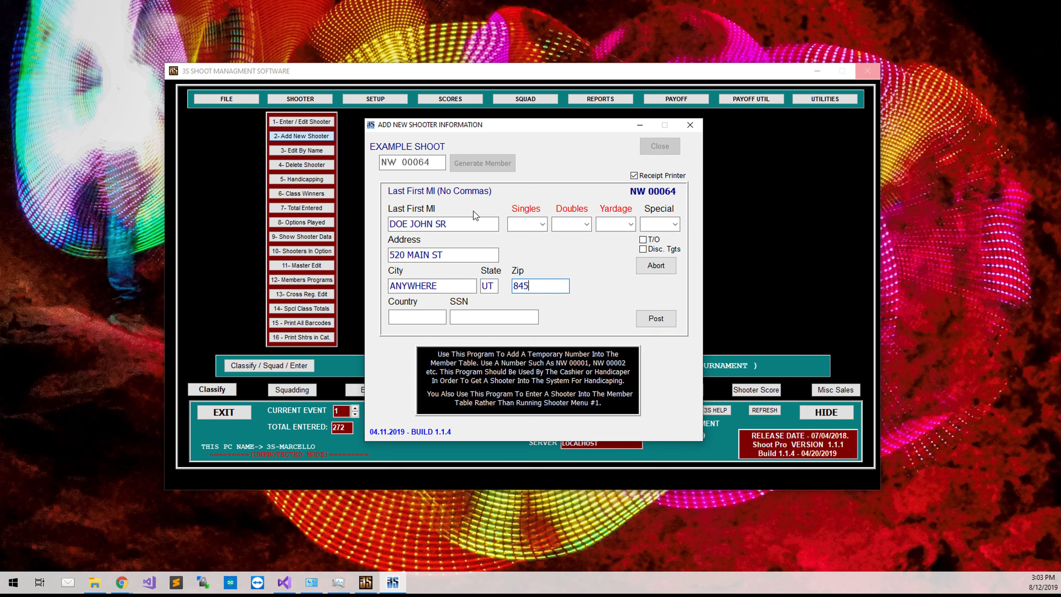
type("55")
key("Tab")
type("USA")
Class the shooter B in Singles and Doubles, set yardage to 20.0, and tick T/O.
left_click(541, 225)
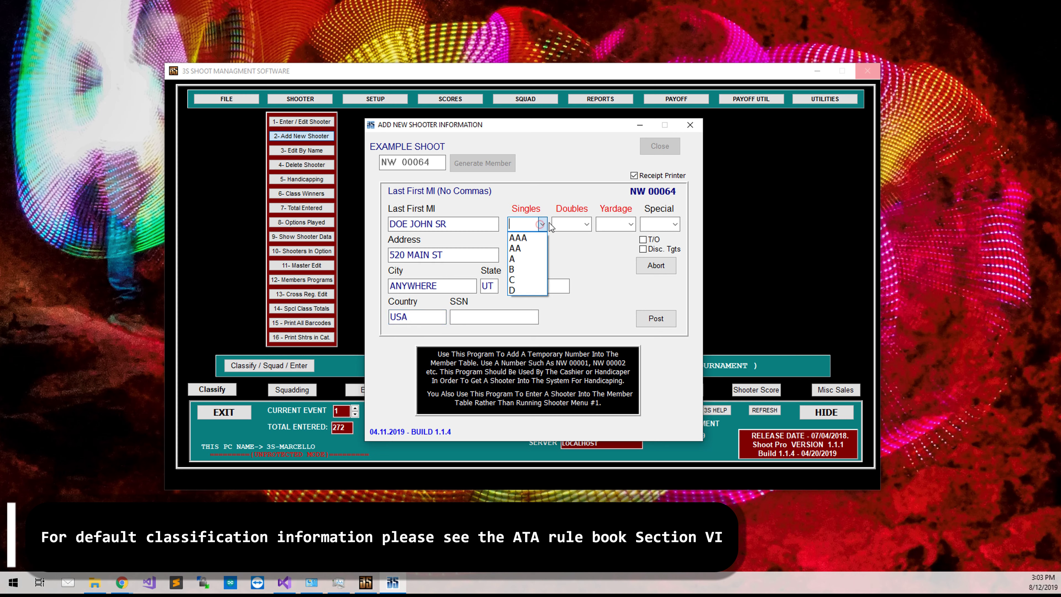
left_click(530, 269)
left_click(586, 225)
left_click(581, 264)
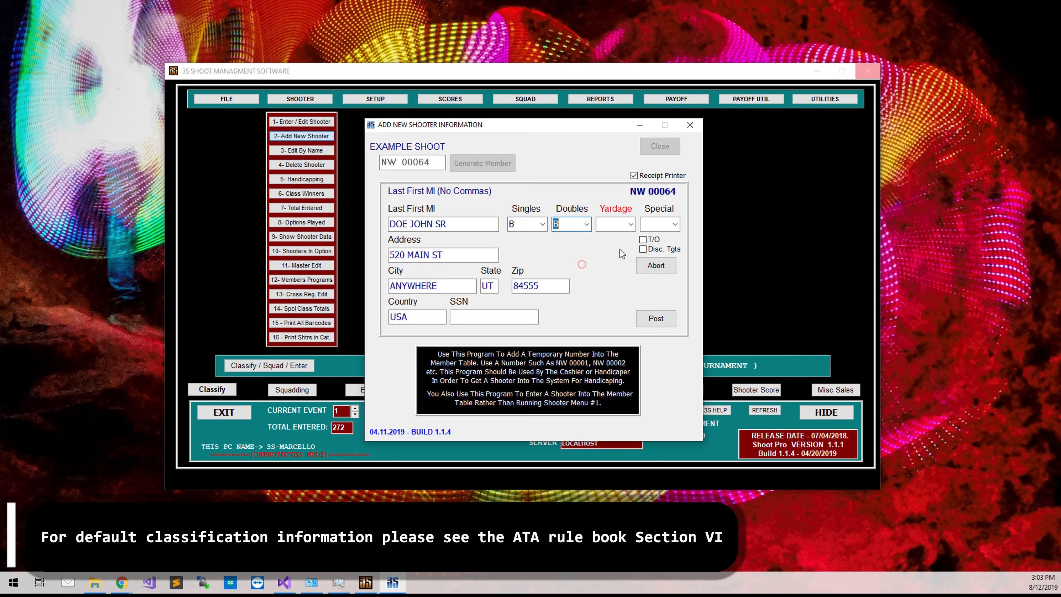
left_click(630, 224)
left_click(620, 278)
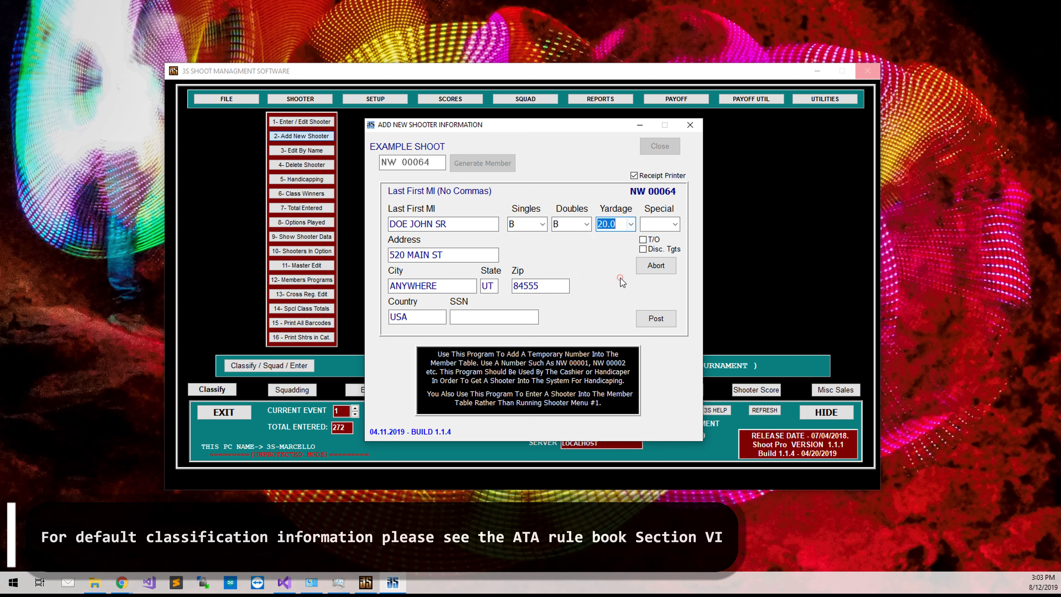
left_click(655, 242)
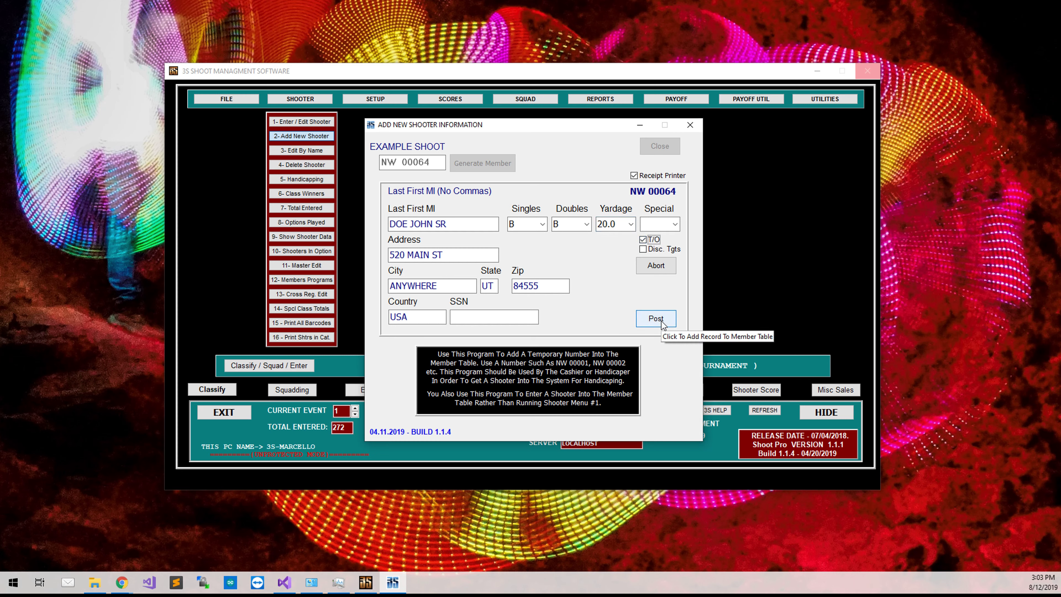
Post the shooter to the member table, acknowledge Record Added, and preview the entry report.
left_click(661, 323)
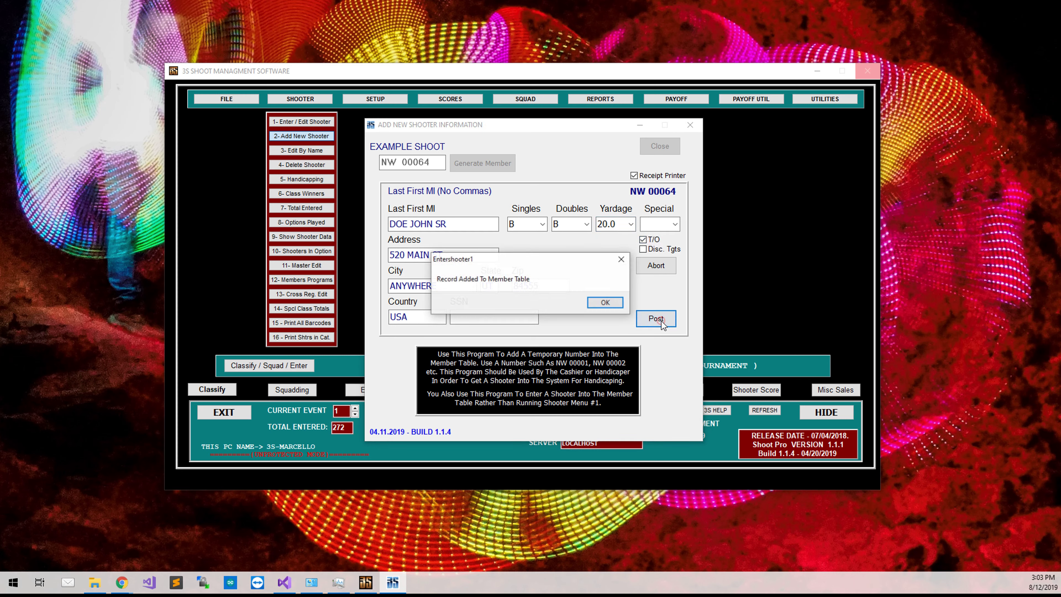
left_click(612, 303)
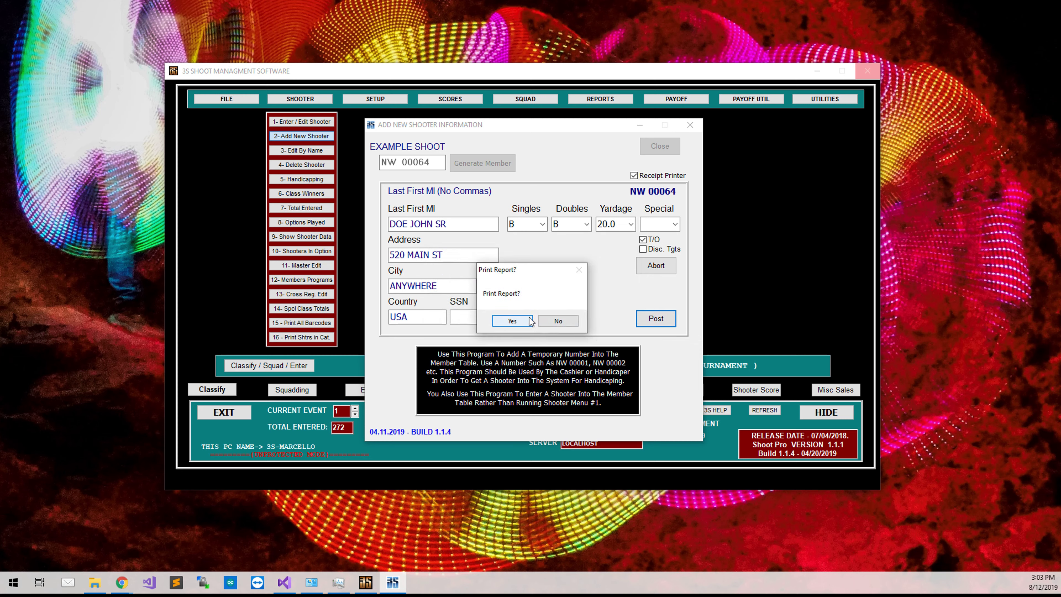
left_click(545, 321)
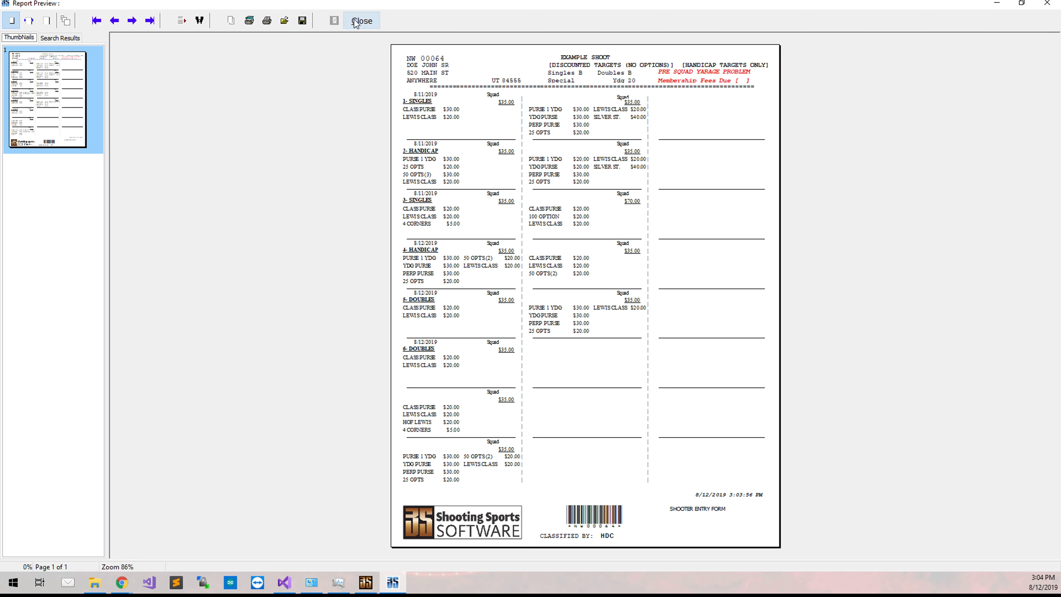
Close the report preview and open the Enter / Edit Shooter Tournament Information window.
left_click(361, 20)
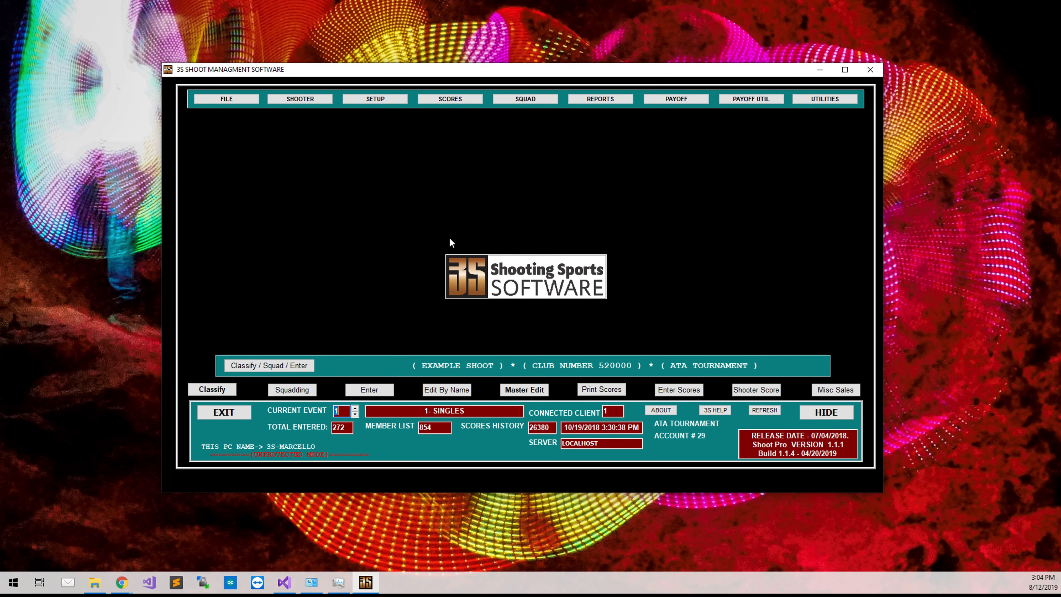
left_click(376, 388)
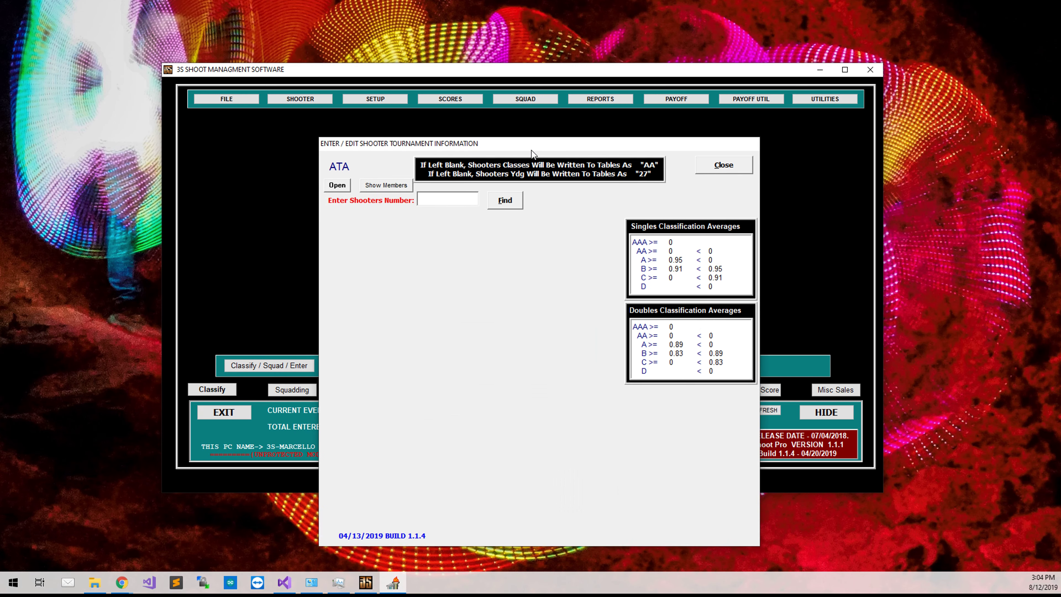
left_click_drag(531, 153, 478, 117)
Find the new shooter in the members list by surname and fill in his shooter number.
left_click(327, 148)
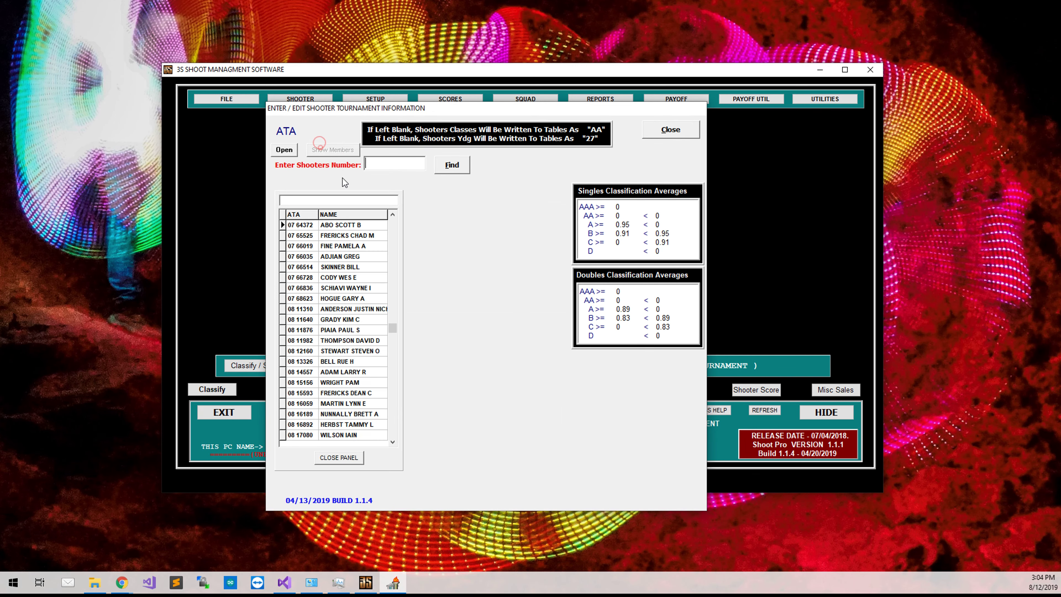
left_click(342, 204)
type("DOE")
left_click(320, 227)
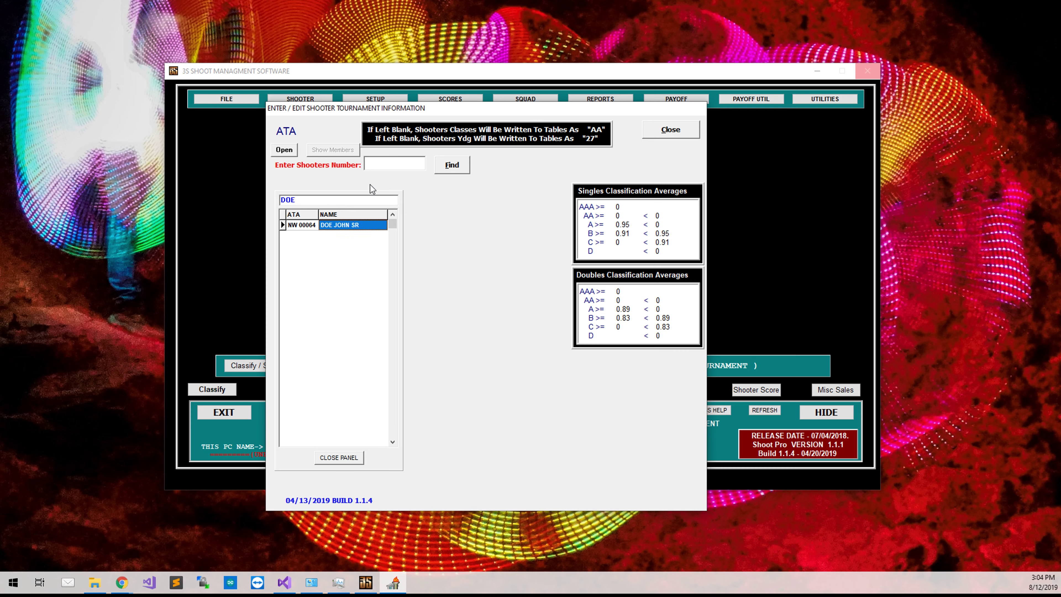
left_click(388, 164)
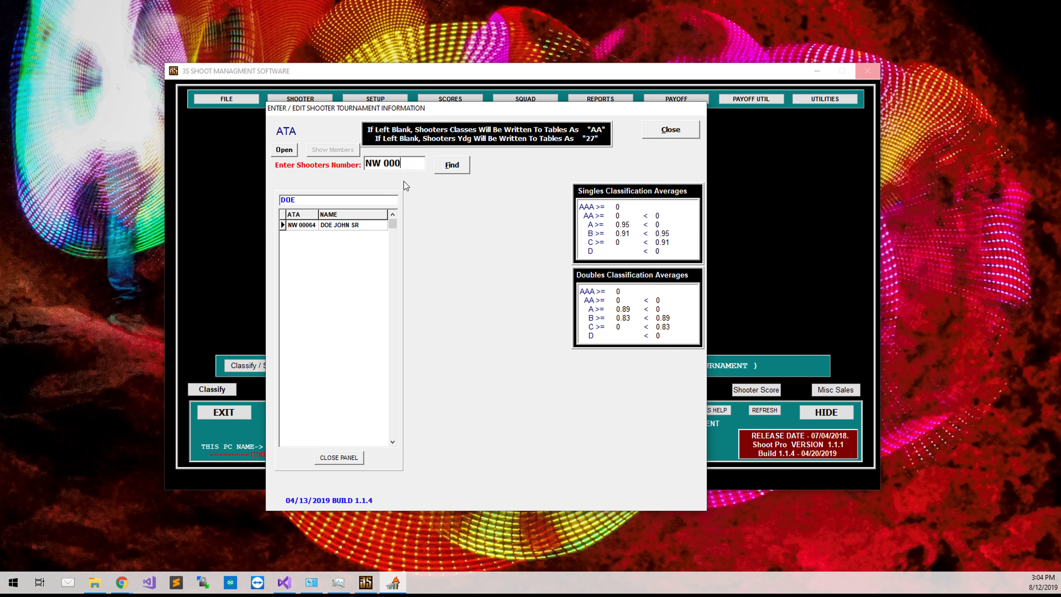
Look up the new shooter by number and add them to the tournament for cashiering.
left_click(454, 165)
left_click(349, 460)
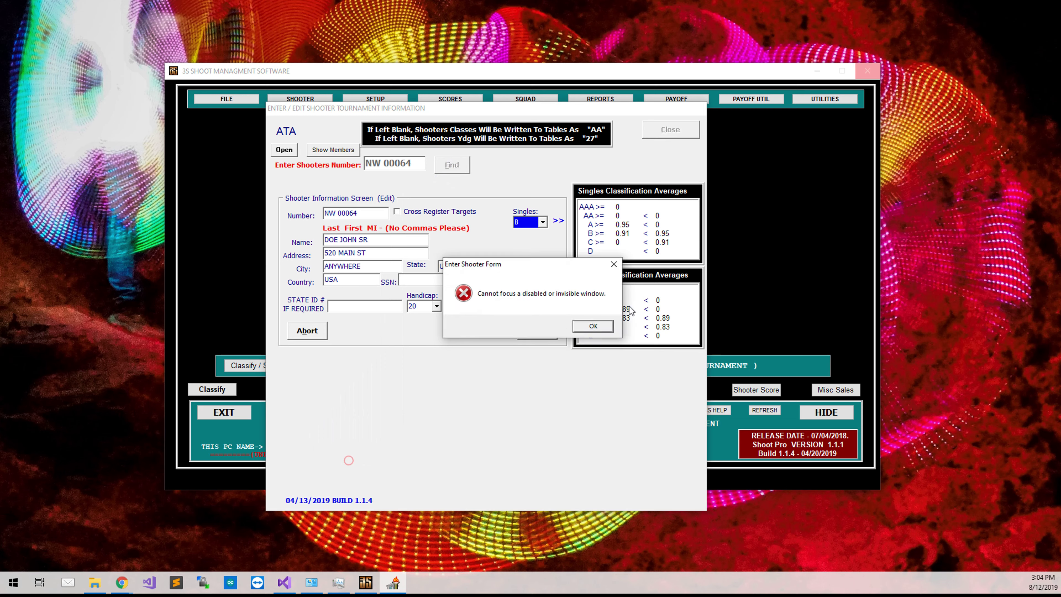
left_click(582, 325)
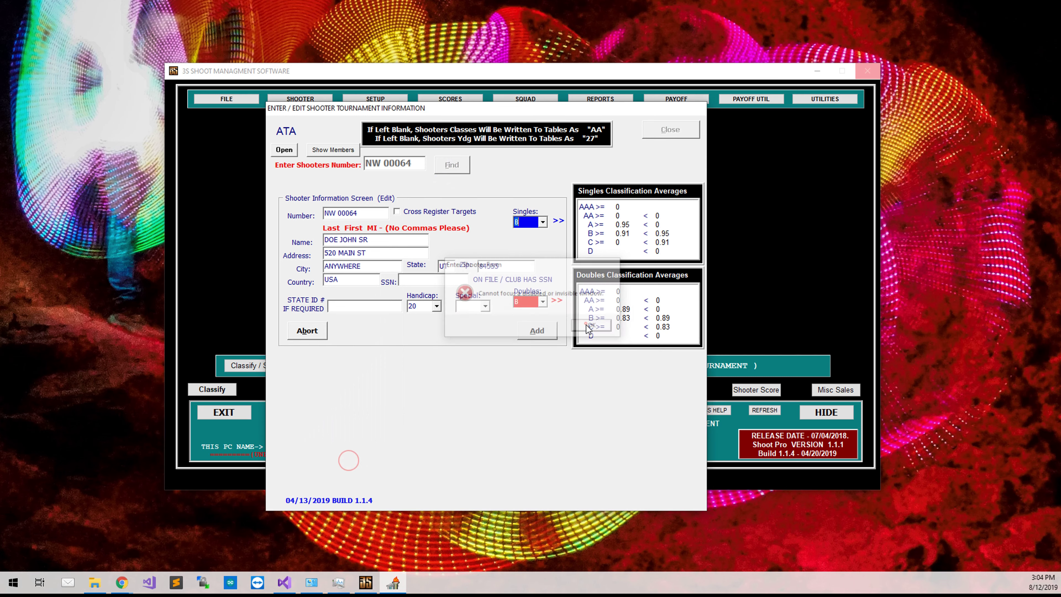
left_click(549, 333)
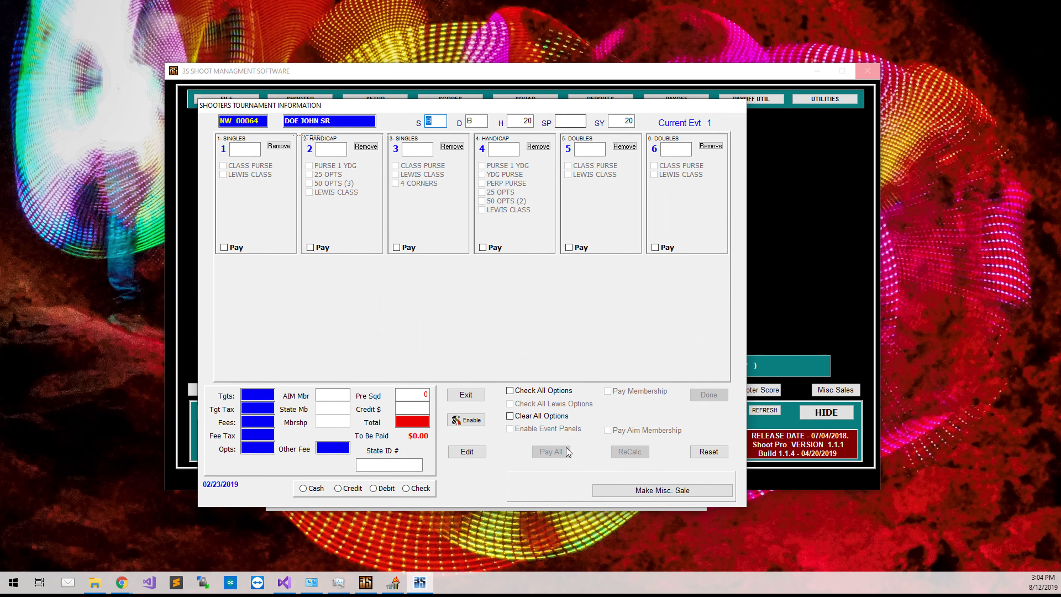
Charge the membership and AIM membership fees and confirm the $32.00 total.
left_click(466, 451)
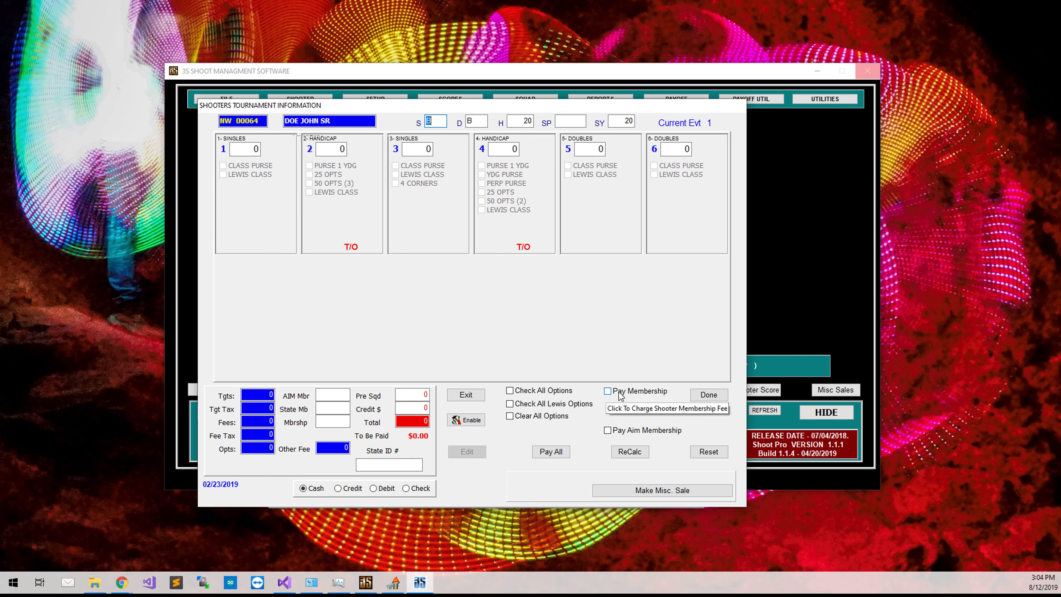
left_click(620, 395)
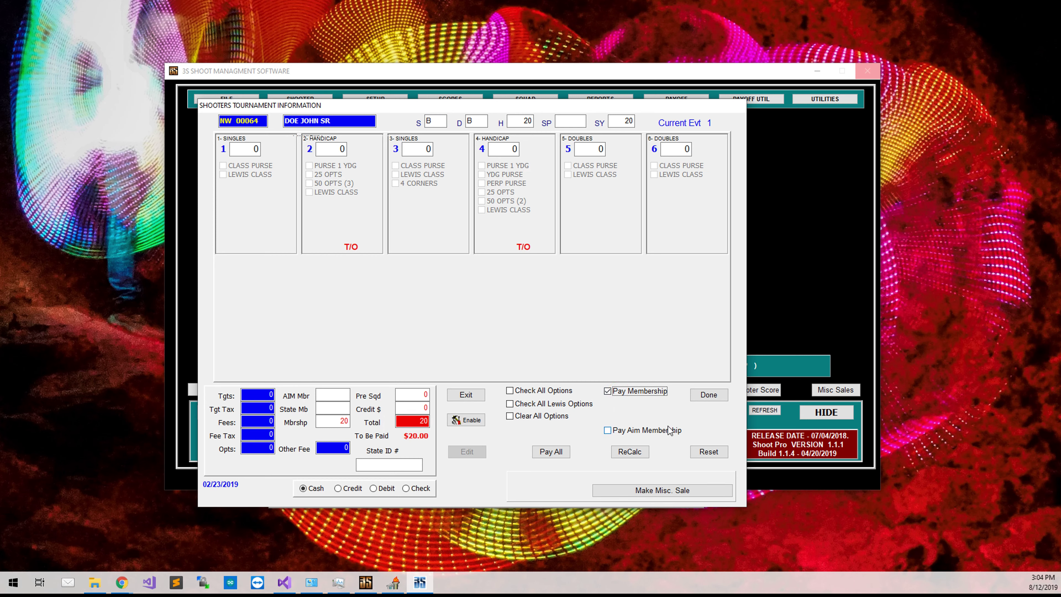
left_click(670, 433)
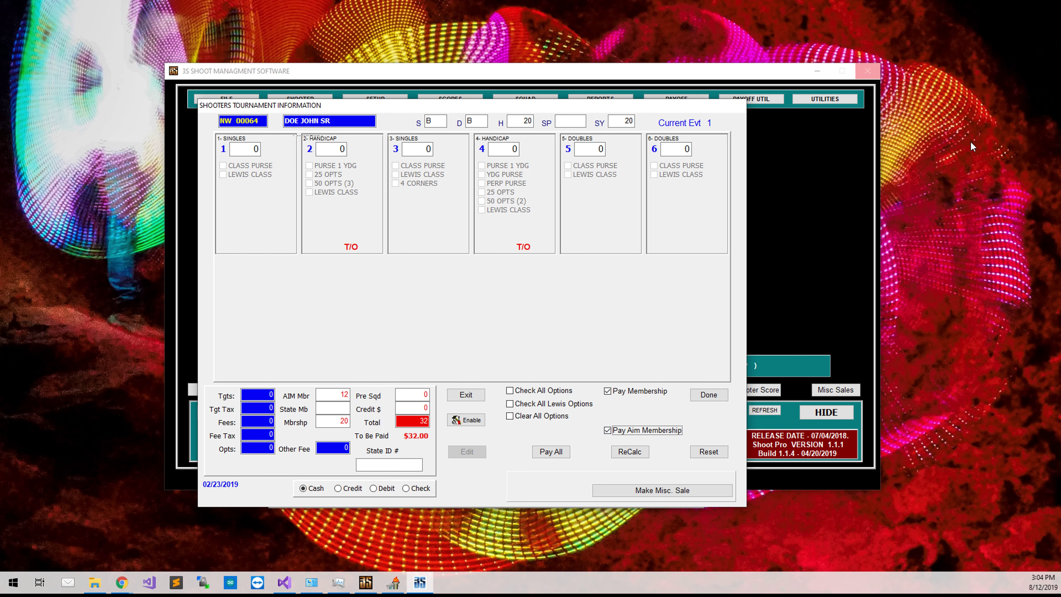
left_click(706, 398)
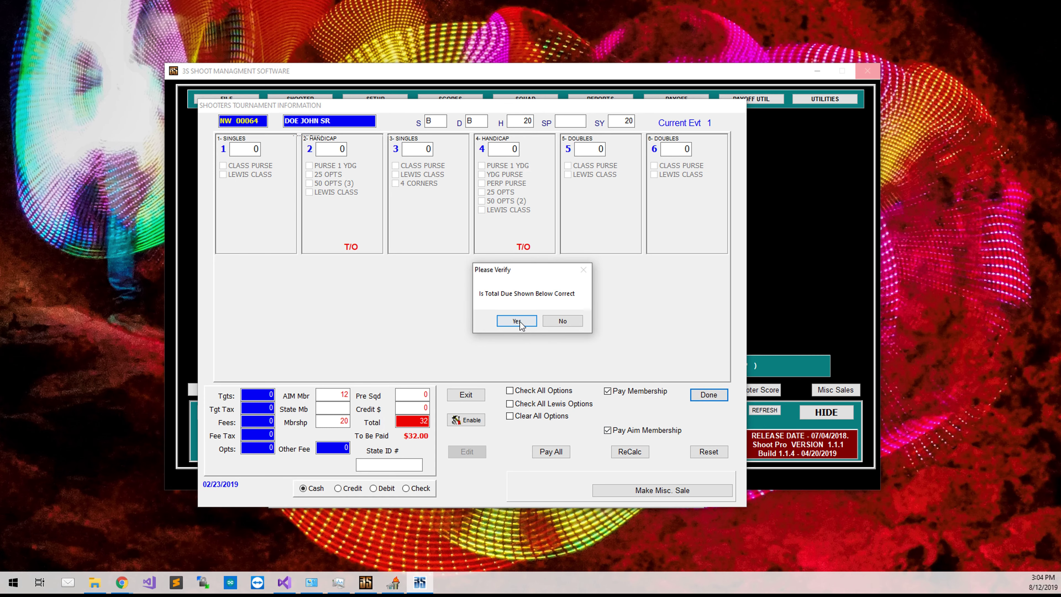
left_click(519, 322)
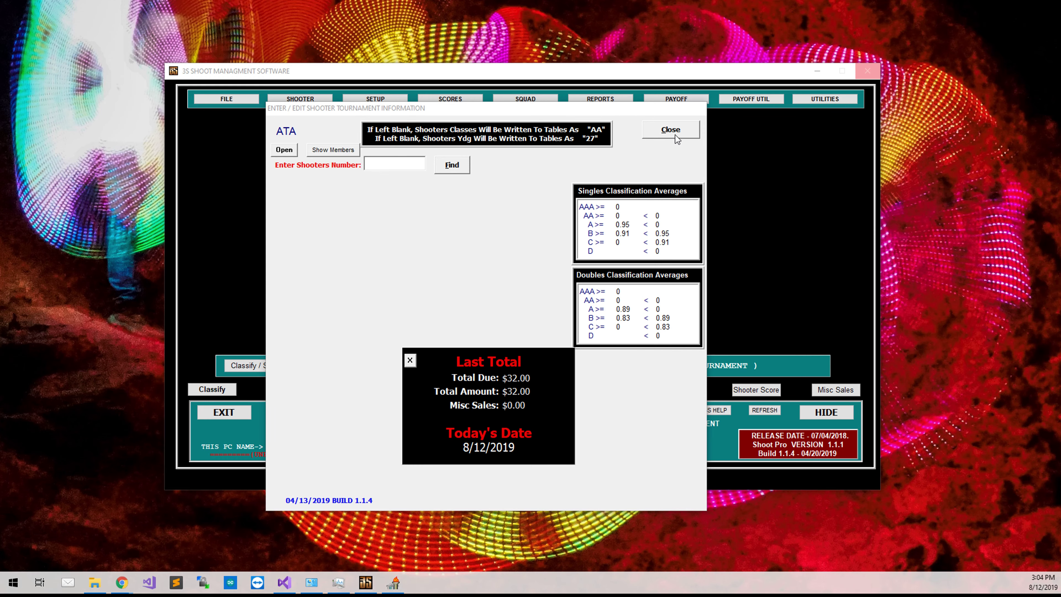
Close the Enter/Edit Shooter Tournament Information window.
left_click(673, 133)
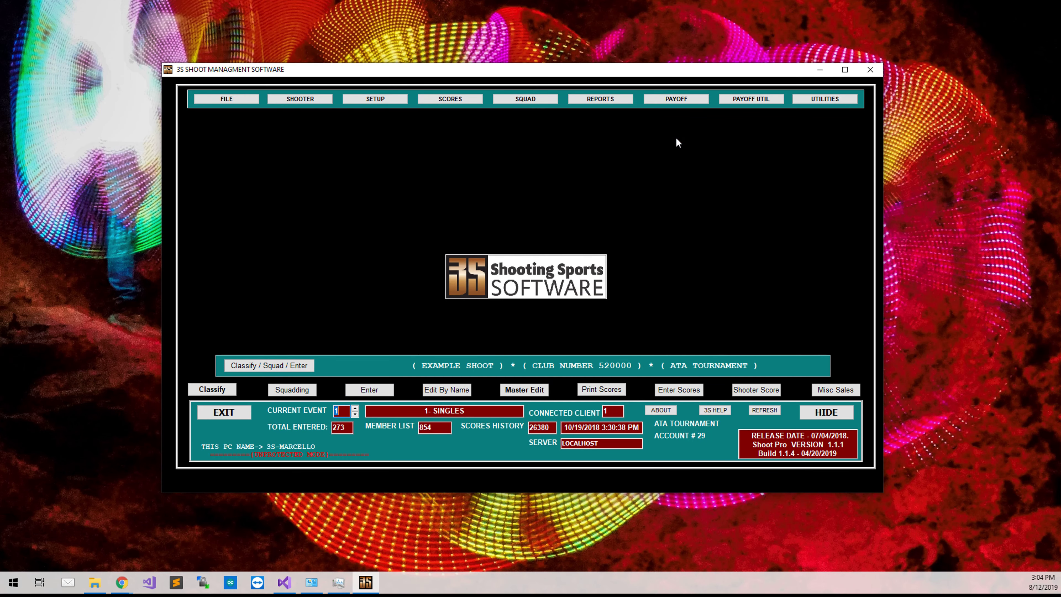